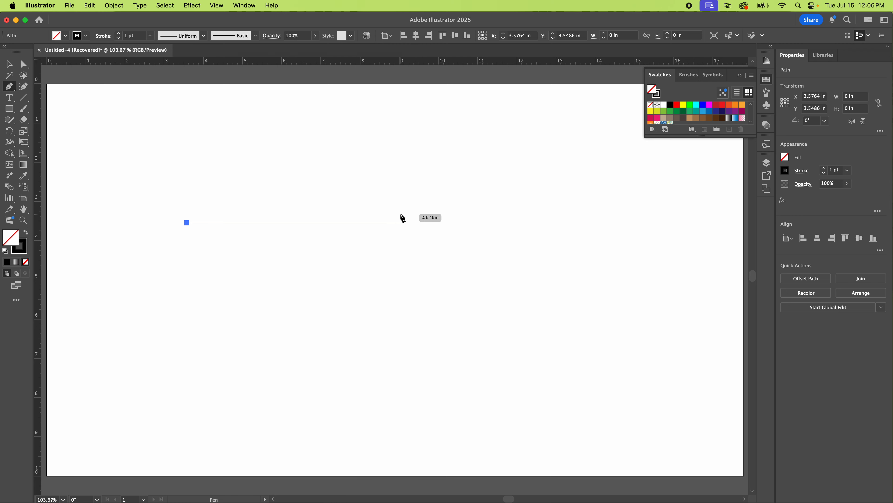
Step: Finish a horizontal Pen tool line about 7.2 in long and move it slightly down and to the right on the artboard
click(470, 223)
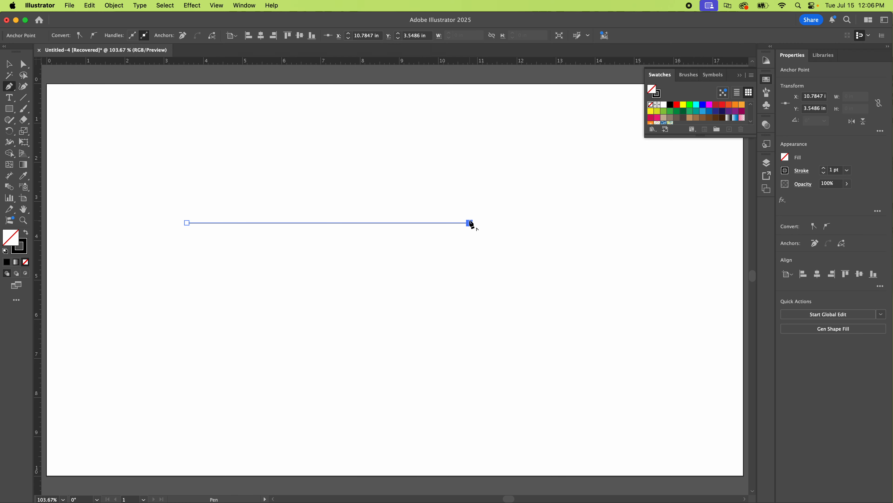
click(9, 64)
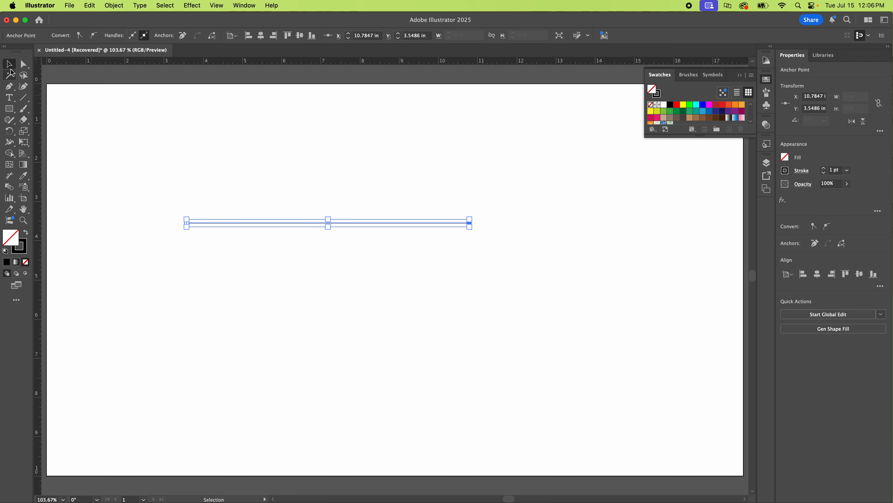
click(387, 197)
drag(365, 221, 418, 244)
click(256, 198)
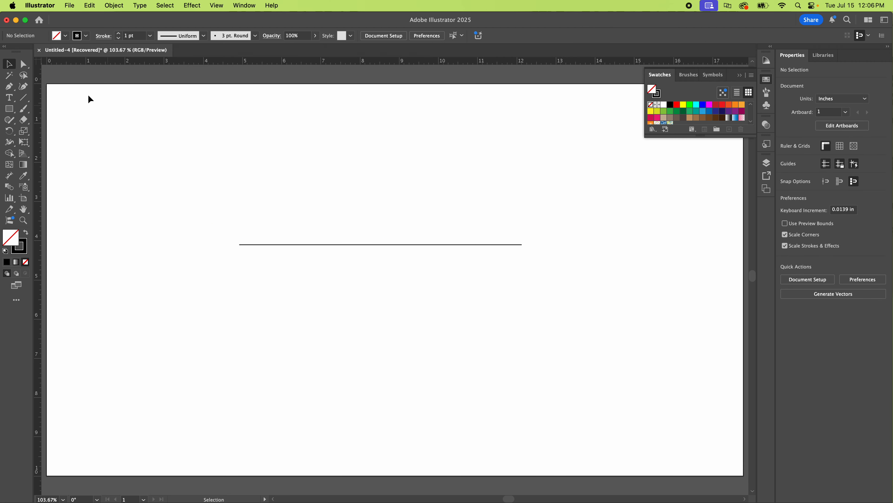
Step: Try repositioning the line's left and right endpoints individually with Direct Selection, undoing each move
click(9, 86)
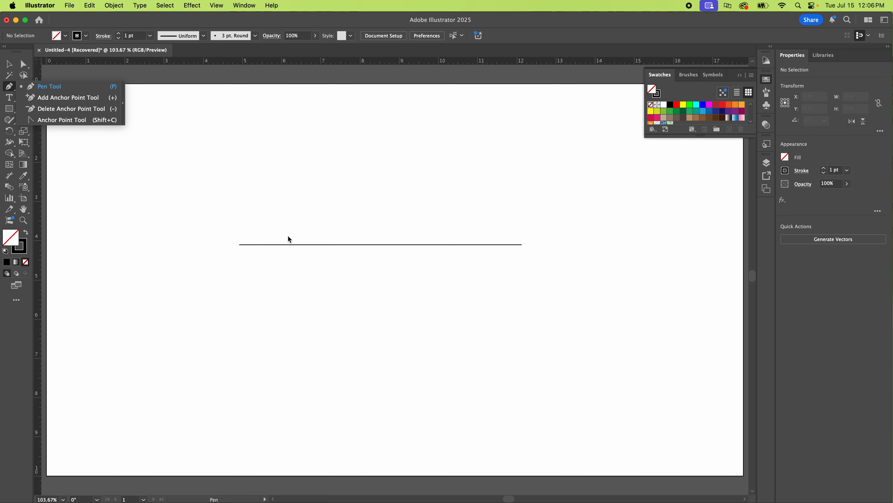
key(a)
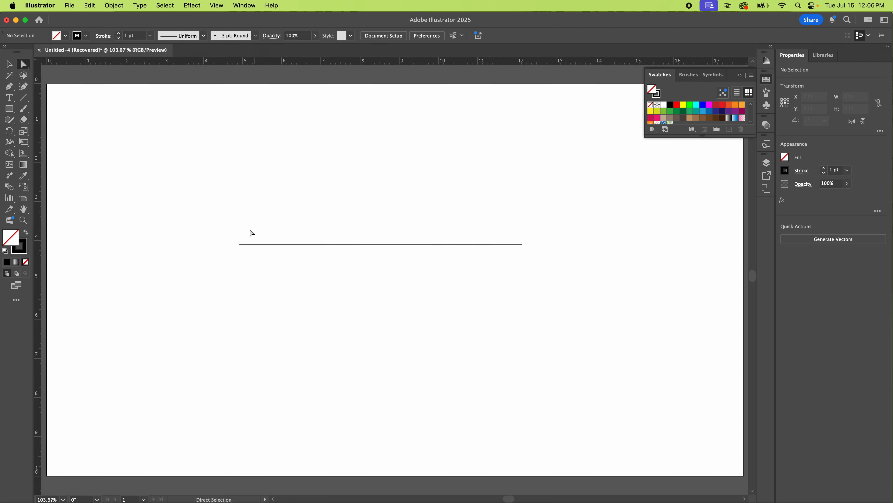
click(239, 247)
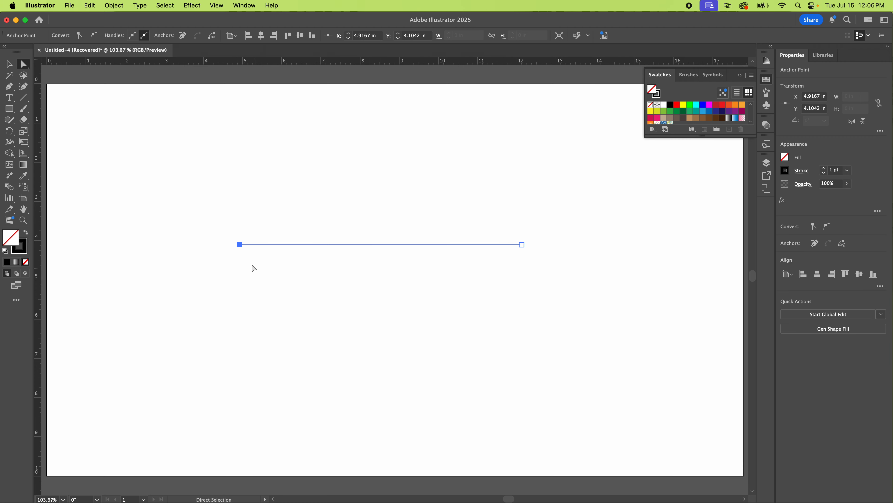
drag(239, 244, 271, 274)
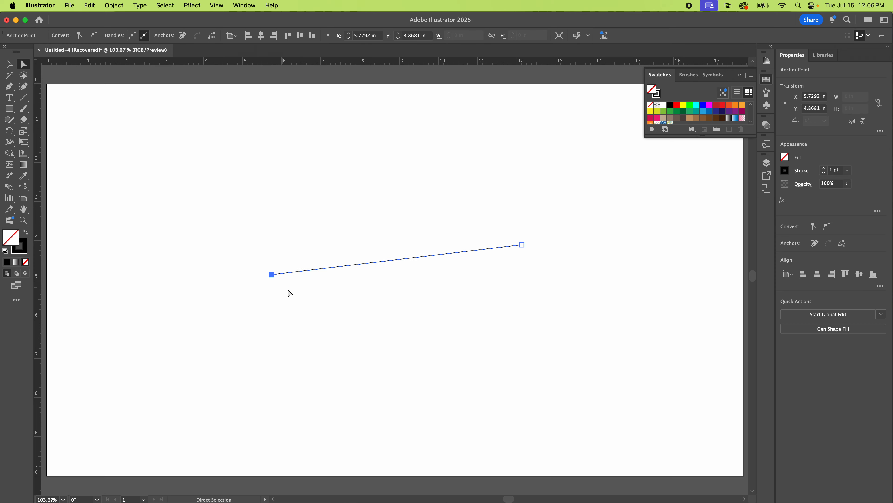
key(super+z)
click(409, 207)
drag(523, 246, 489, 204)
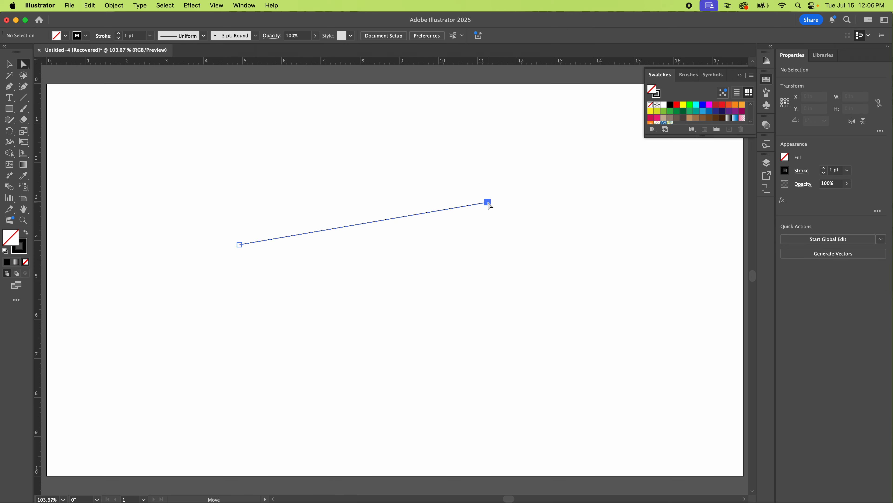
key(super+z)
Step: Add an anchor point at the middle of the horizontal line with the Add Anchor Point tool
click(9, 87)
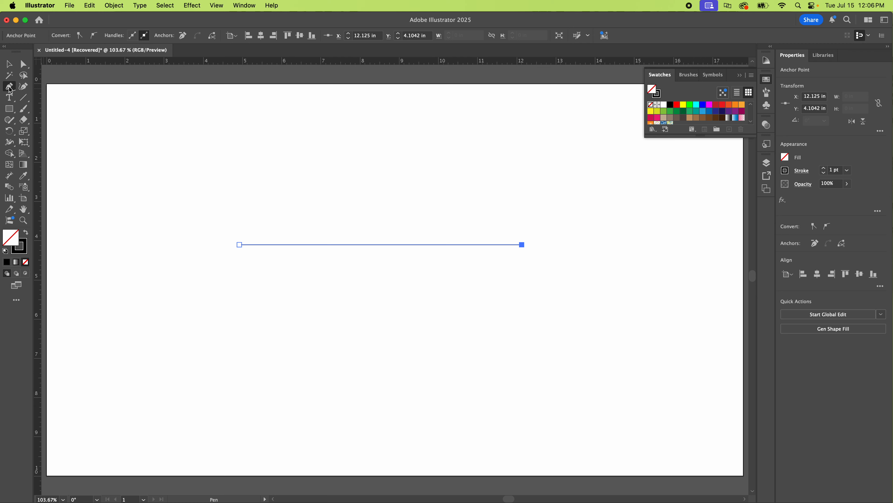
click(57, 99)
click(380, 245)
Step: Try raising the line's middle anchor to about Y 2.12 in to form a peak, and undo the move
click(23, 64)
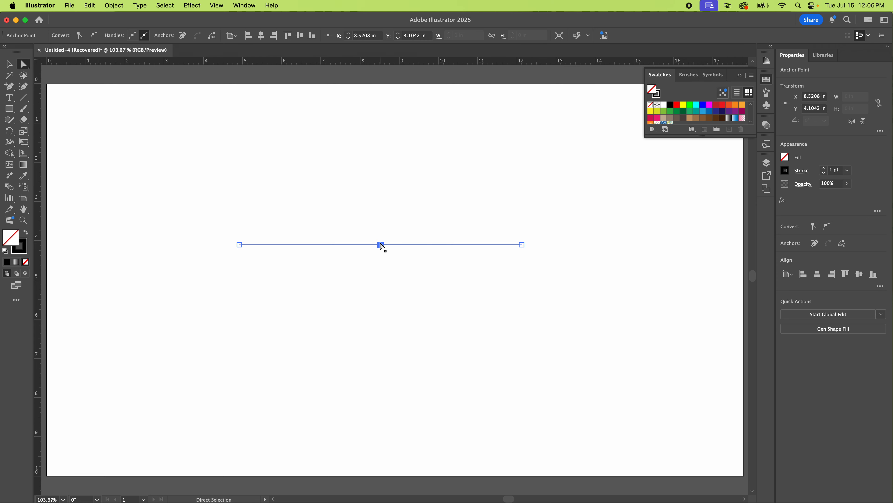
drag(381, 244, 380, 170)
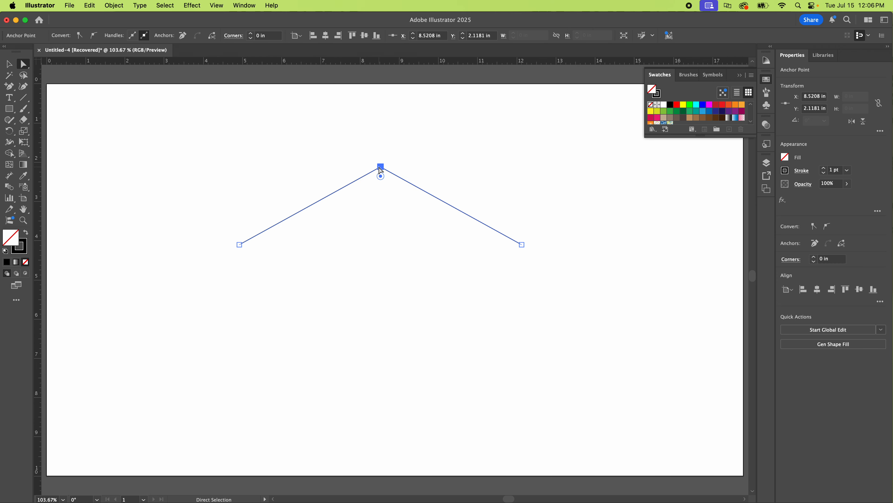
key(super+z)
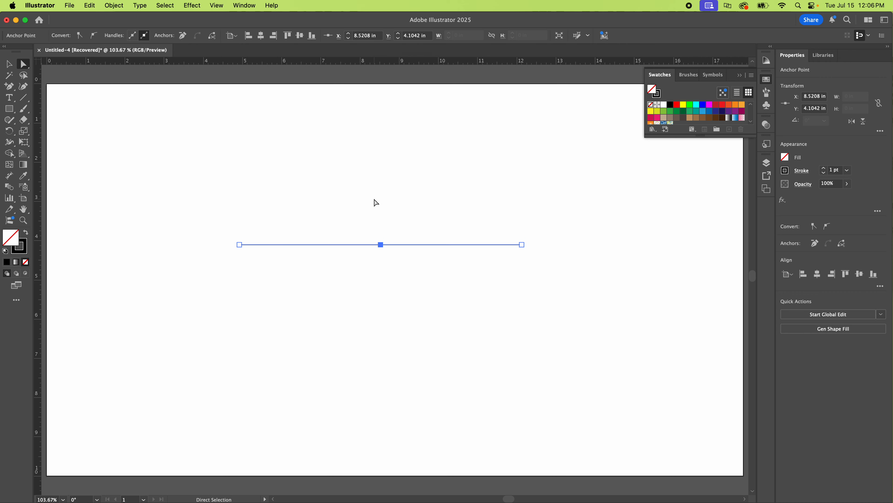
click(375, 200)
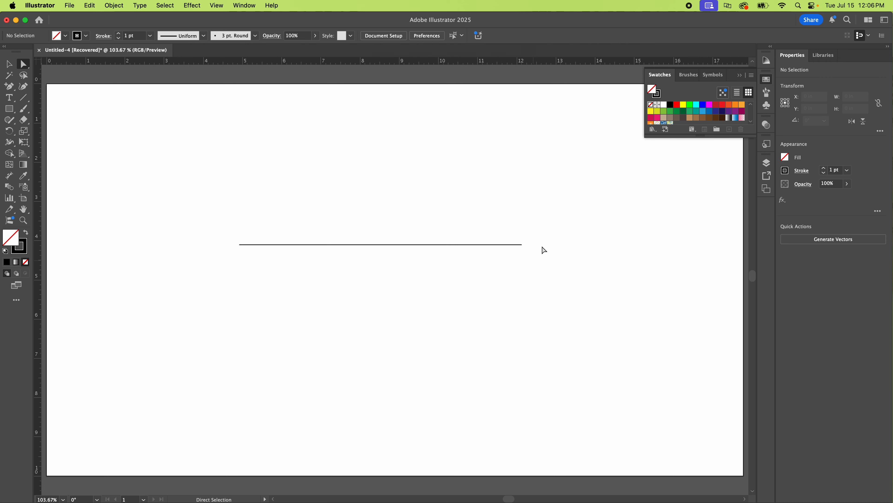
drag(569, 223, 479, 282)
click(359, 168)
Step: Convert the line's middle anchor to a smooth point with the Anchor Point tool, extending its handle up and right into an S-curve
scroll(363, 274, down, 3)
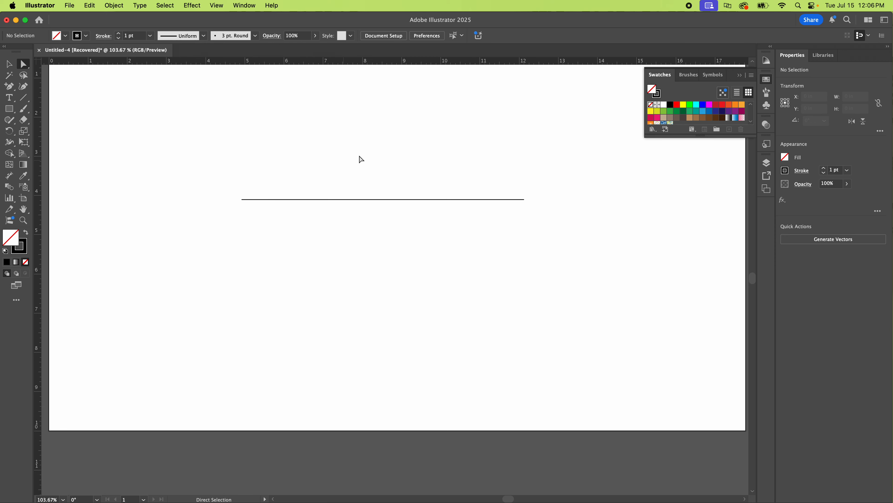
drag(360, 157, 440, 244)
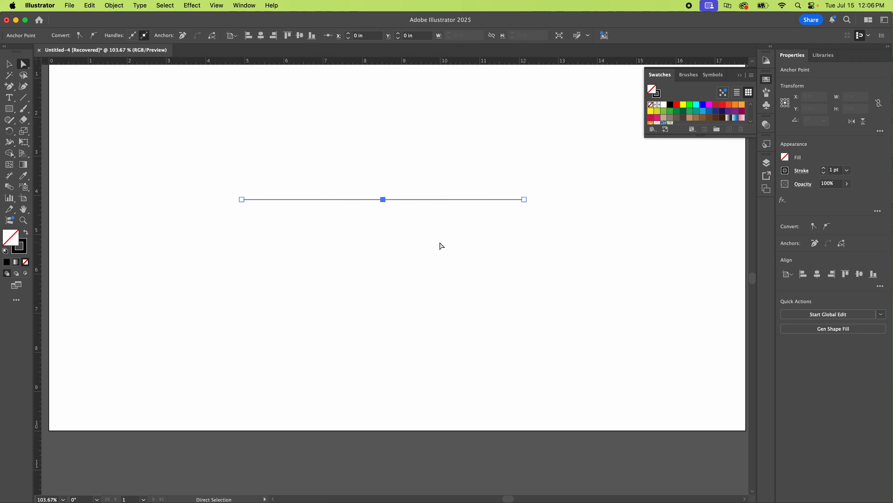
click(13, 92)
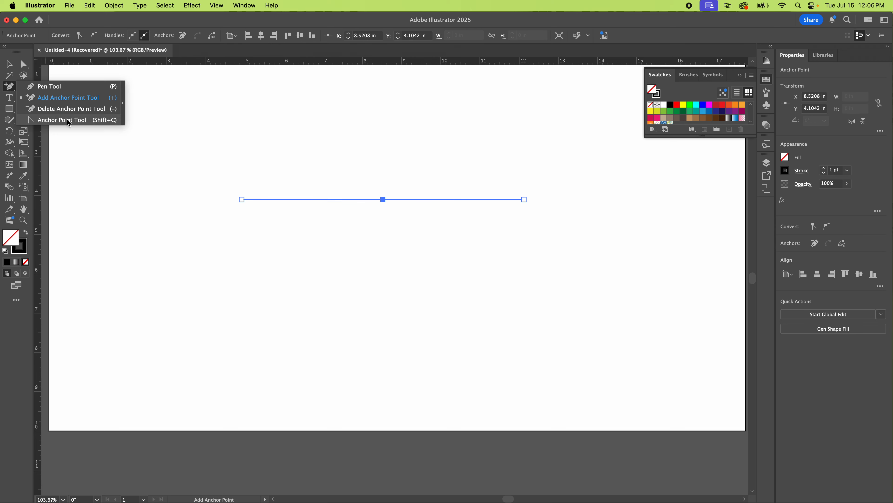
click(74, 121)
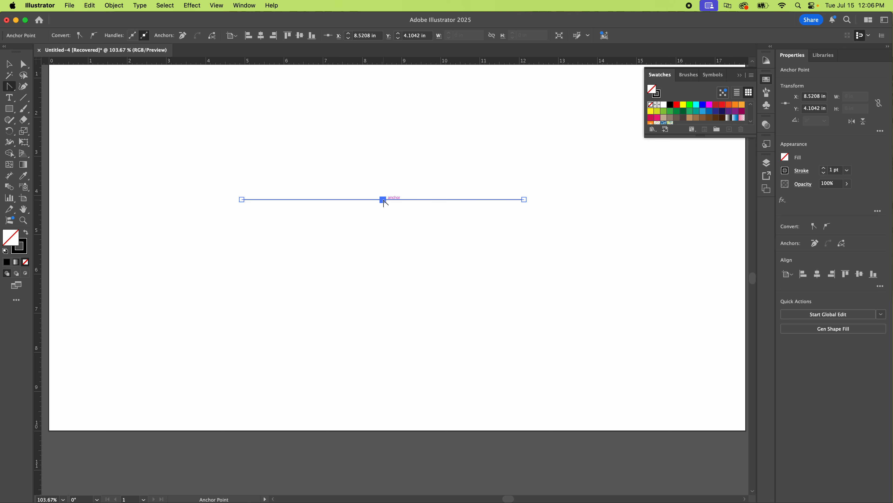
drag(383, 199, 442, 164)
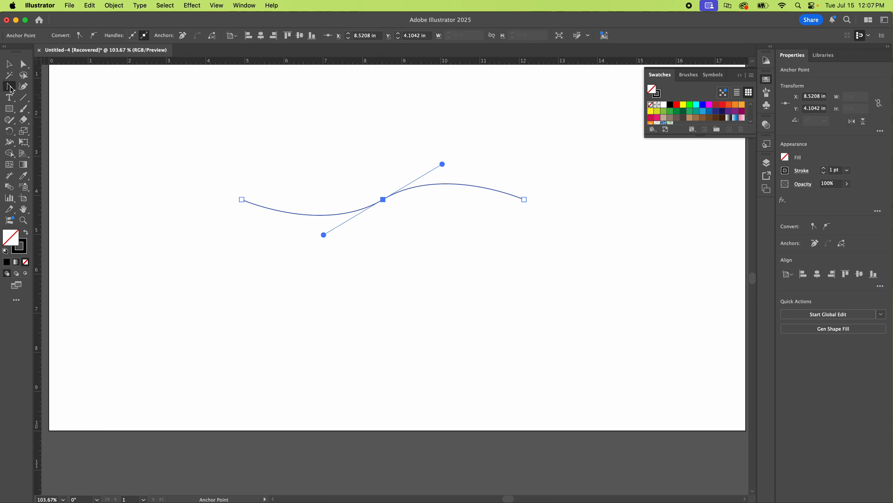
Step: Continue the path from its right endpoint with a Pen tool curve descending to about X 14.02 in, Y 6.02 in
drag(12, 89, 29, 91)
super+click(474, 273)
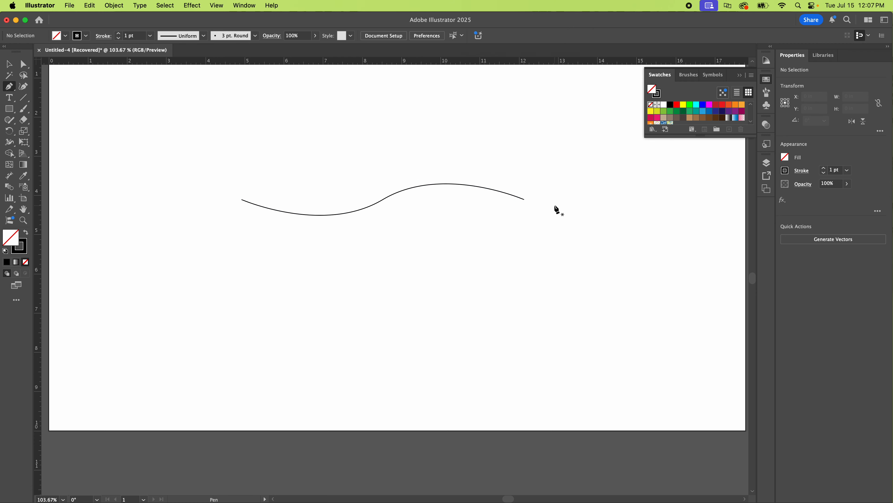
key(super)
super+click(525, 200)
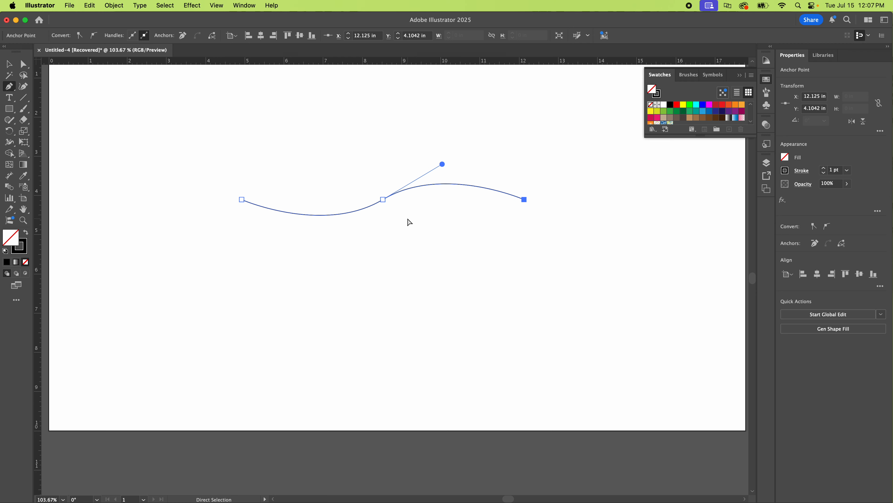
super+click(435, 219)
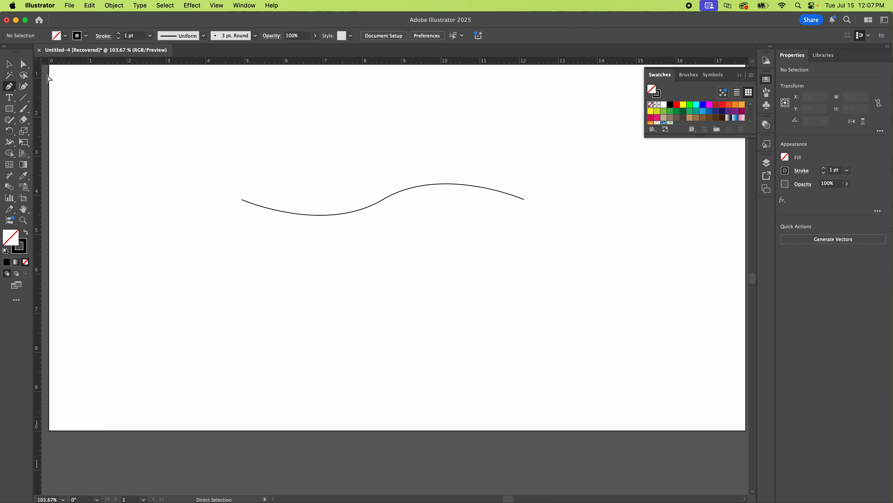
click(24, 64)
click(525, 200)
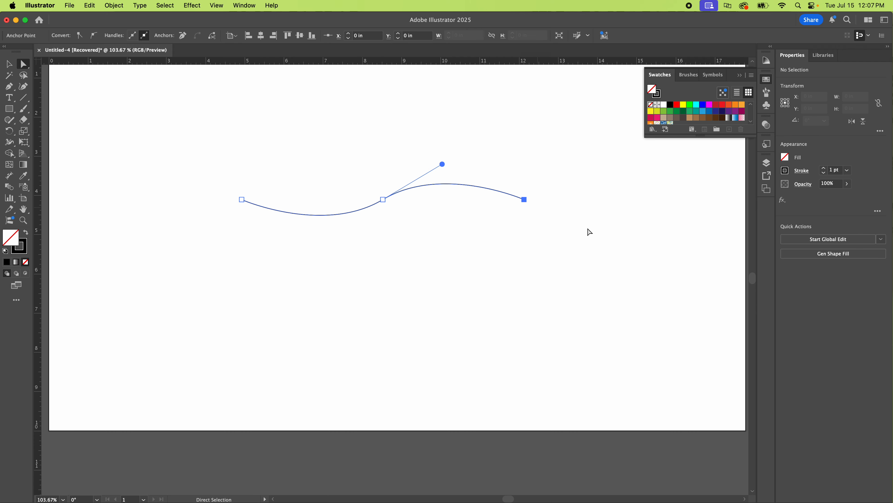
click(9, 86)
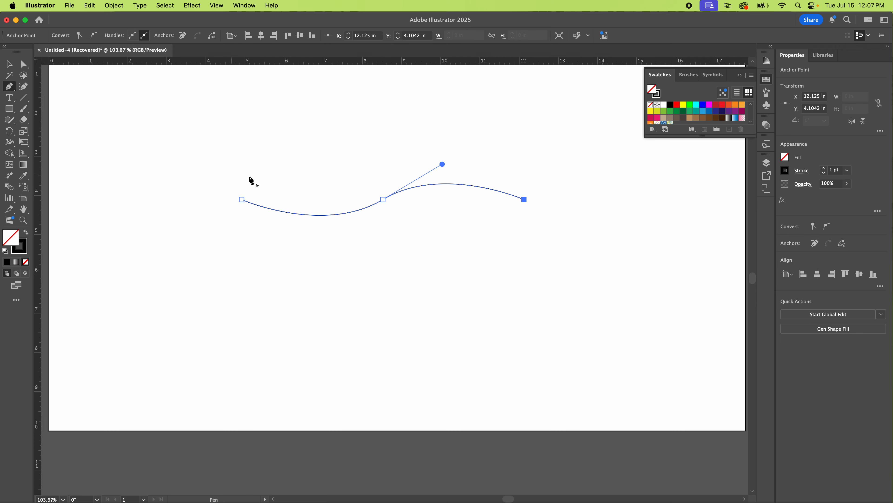
click(526, 201)
drag(599, 274, 620, 329)
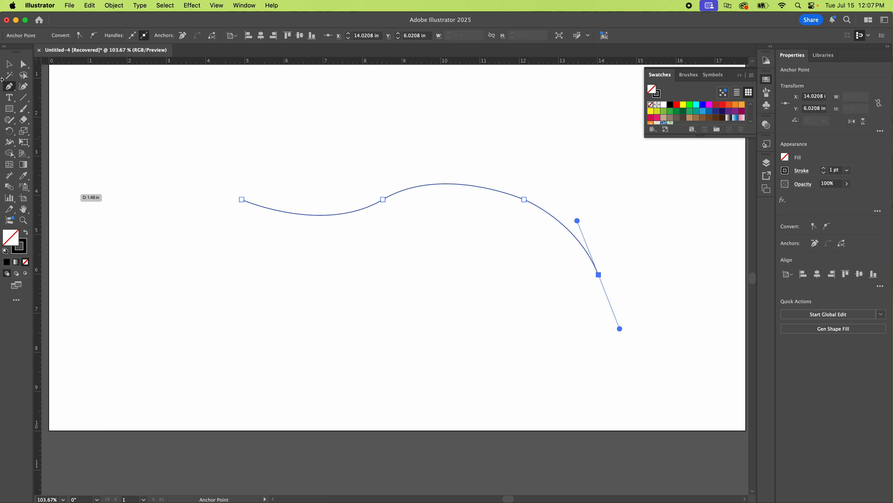
Step: Try redirecting the last anchor's outgoing handle horizontally to the left, and undo the stray anchor placed beneath the curve
click(10, 87)
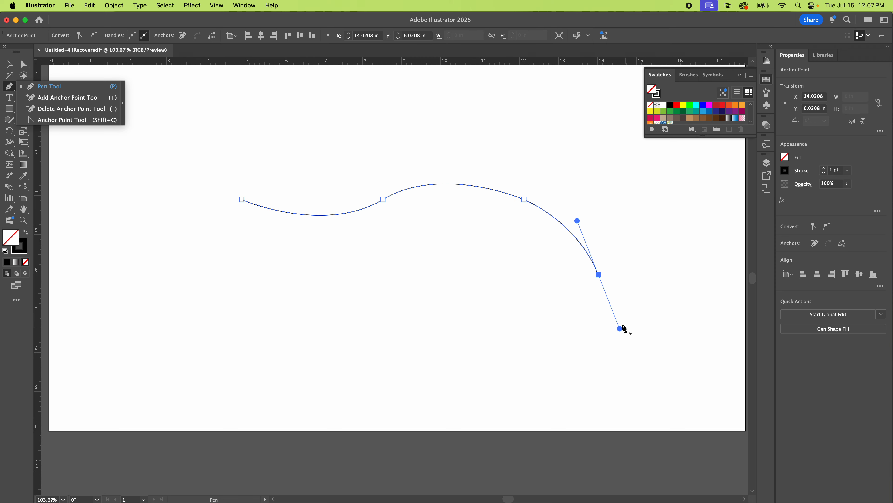
drag(620, 329, 576, 275)
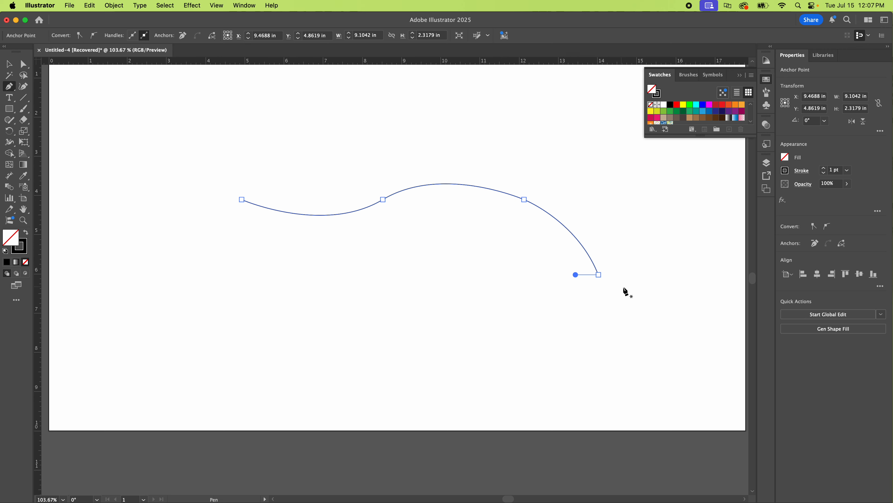
click(392, 274)
key(super+z)
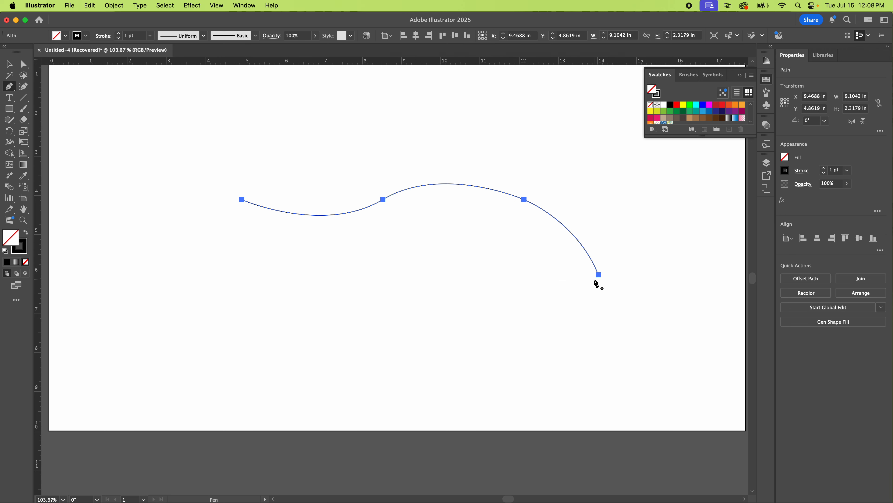
Step: Close the path from its lower-right anchor with a straight base at Y 6.02 in and a vertical left side with rounded corners
click(599, 275)
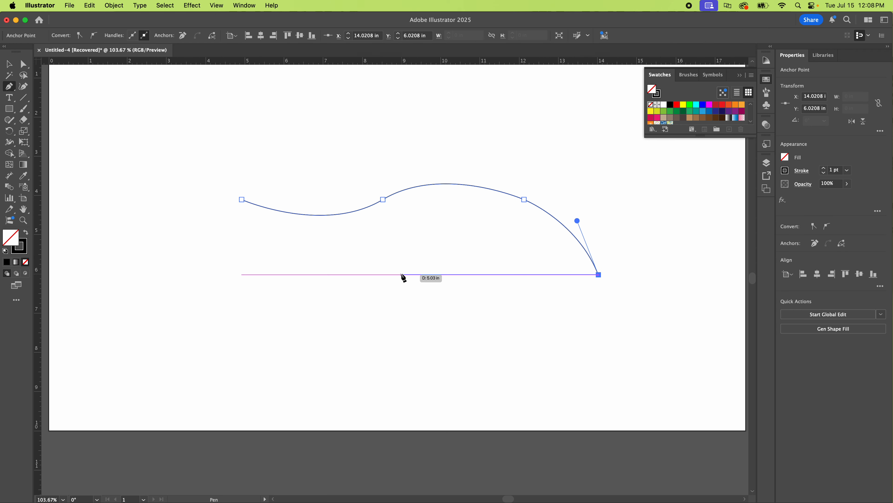
click(401, 274)
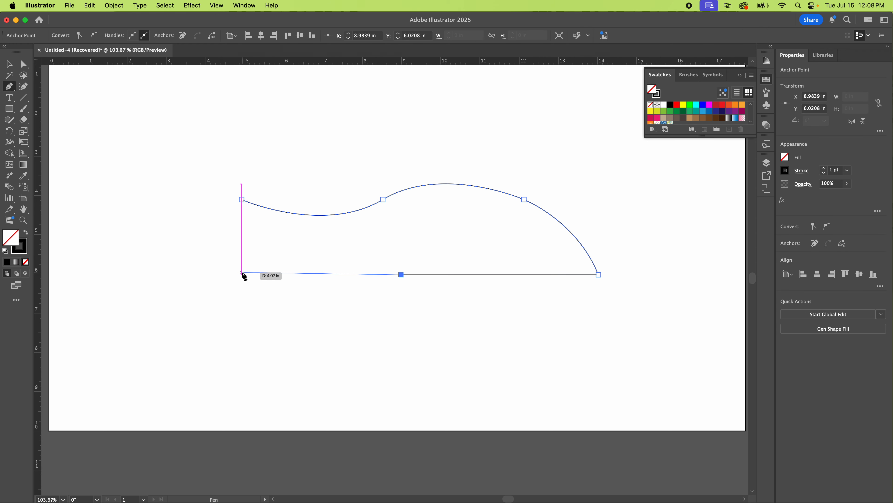
click(245, 275)
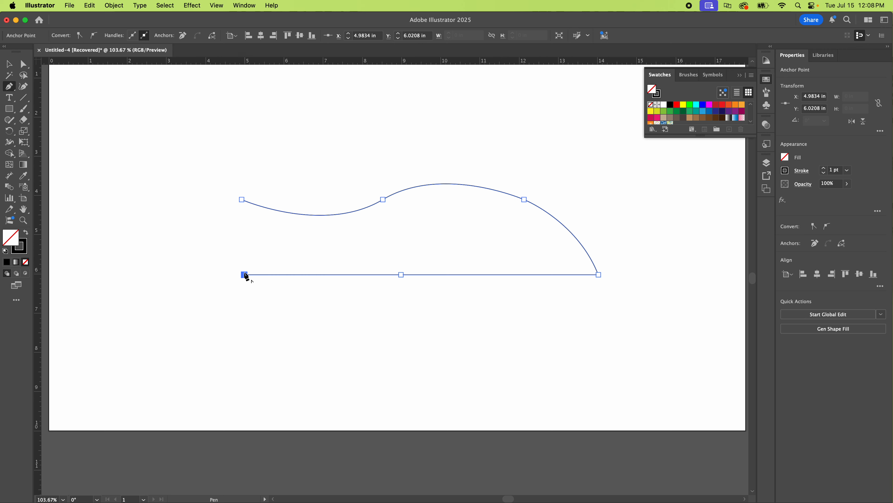
drag(231, 263, 230, 249)
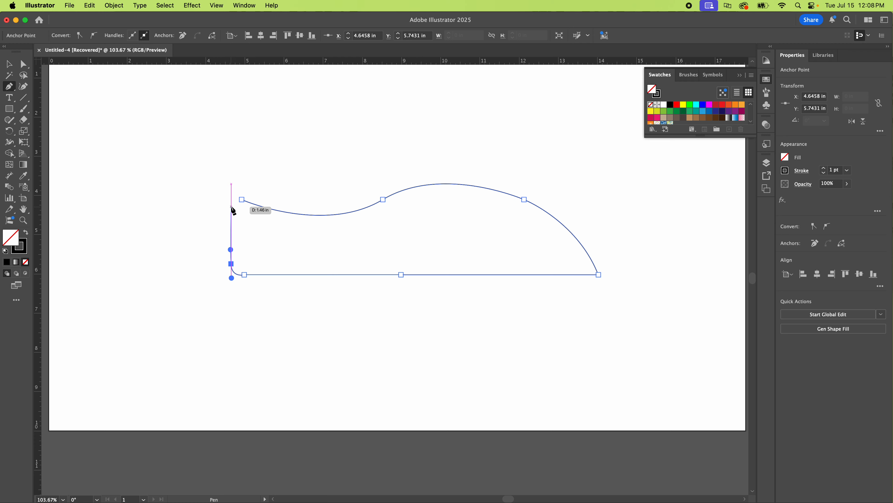
click(231, 206)
drag(242, 200, 255, 204)
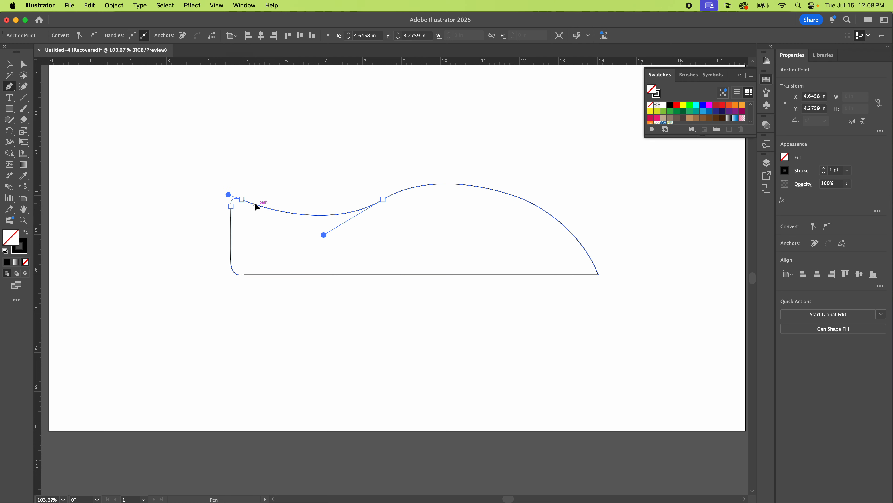
Step: Move the whole closed shape up and left to about X 7.16 in, Y 3.78 in
click(14, 65)
click(337, 133)
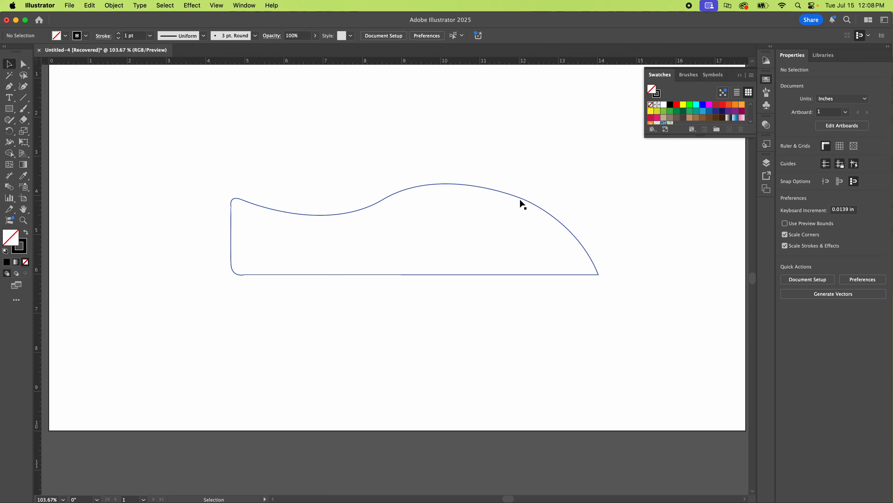
drag(511, 193, 425, 151)
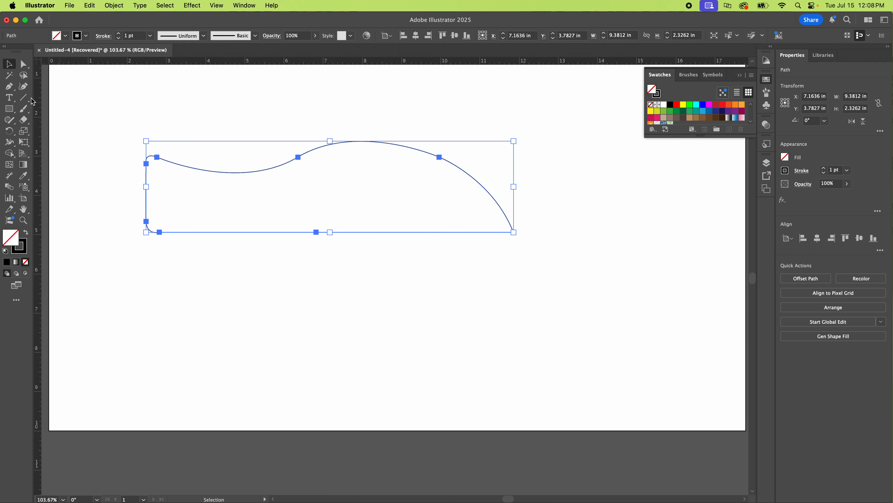
Step: Add three anchor points to the closed shape: one on its upper curve, one on the right-hand curve and one on the base
click(9, 87)
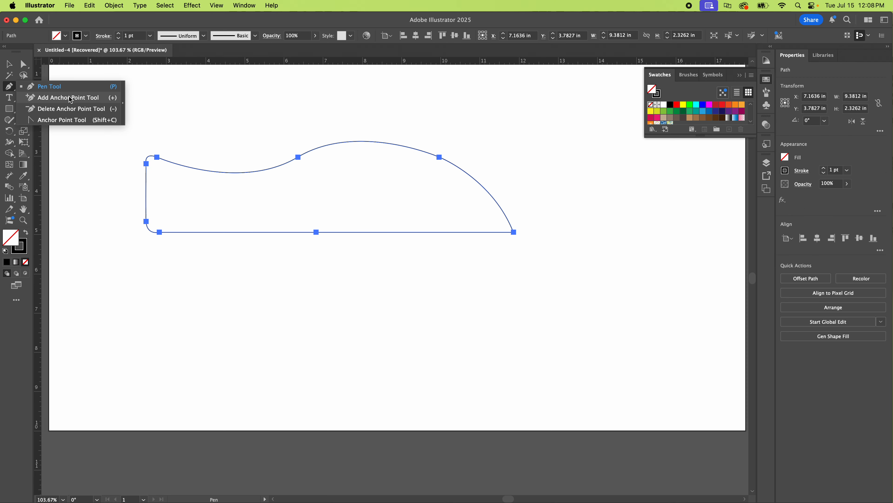
click(70, 98)
click(385, 143)
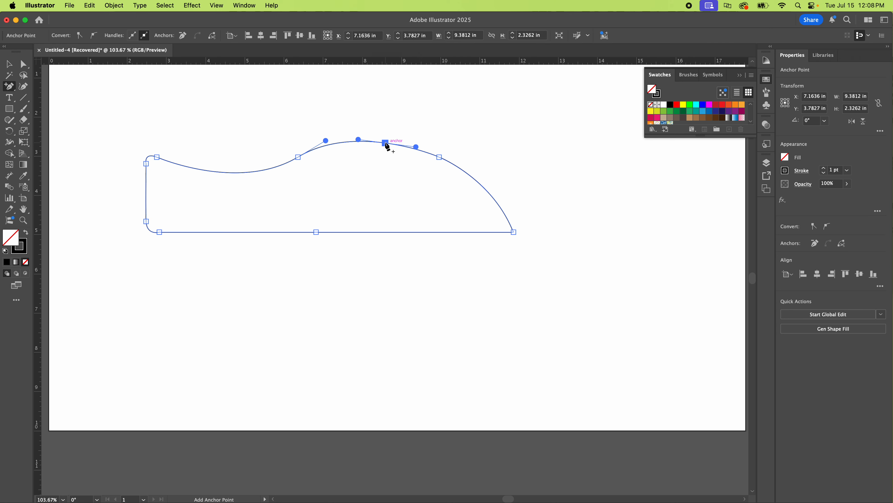
click(483, 187)
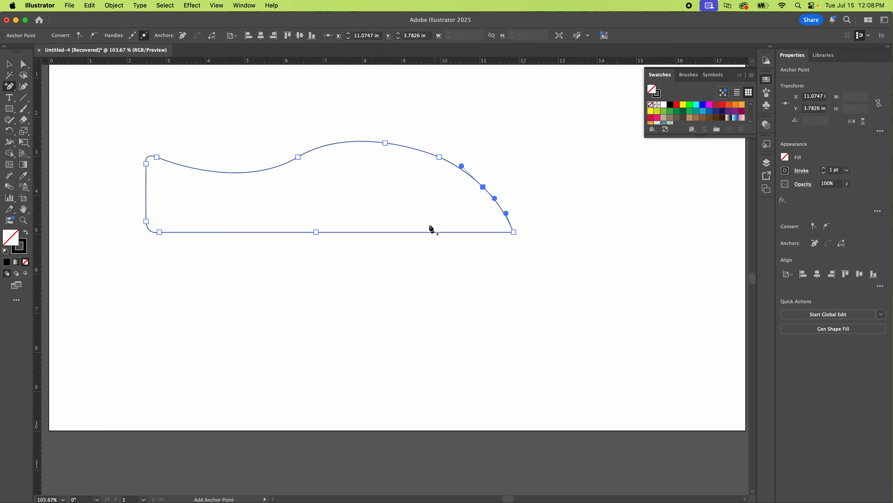
click(418, 232)
key(super)
super+click(533, 162)
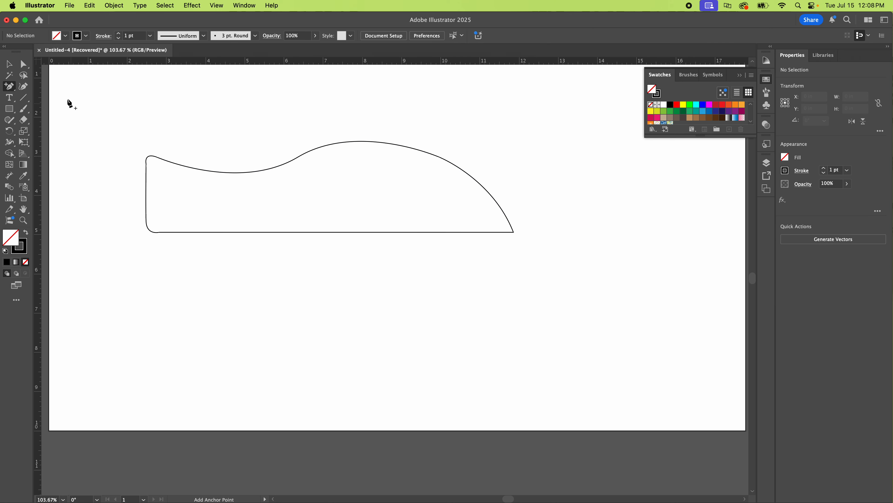
Step: Pull the newly added base anchor down about 0.95 in with the Direct Selection tool, forming a downward point
drag(11, 88, 35, 89)
click(25, 65)
click(417, 232)
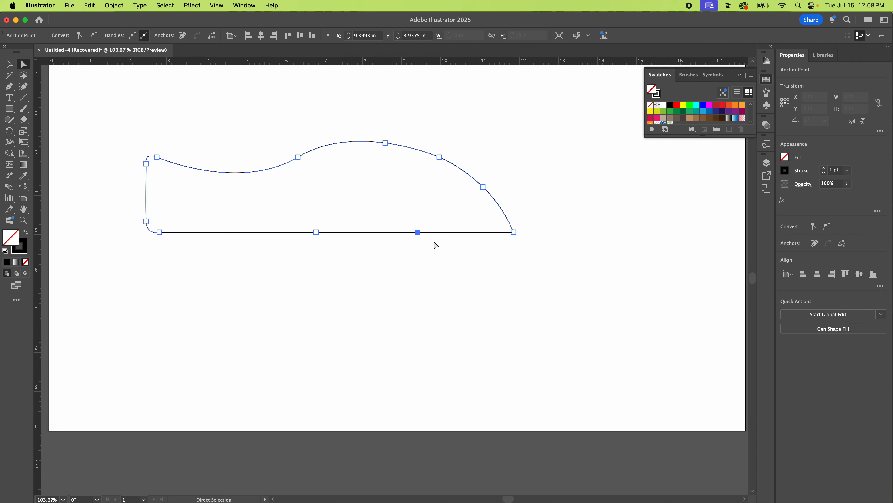
click(365, 255)
drag(417, 232, 415, 269)
click(479, 309)
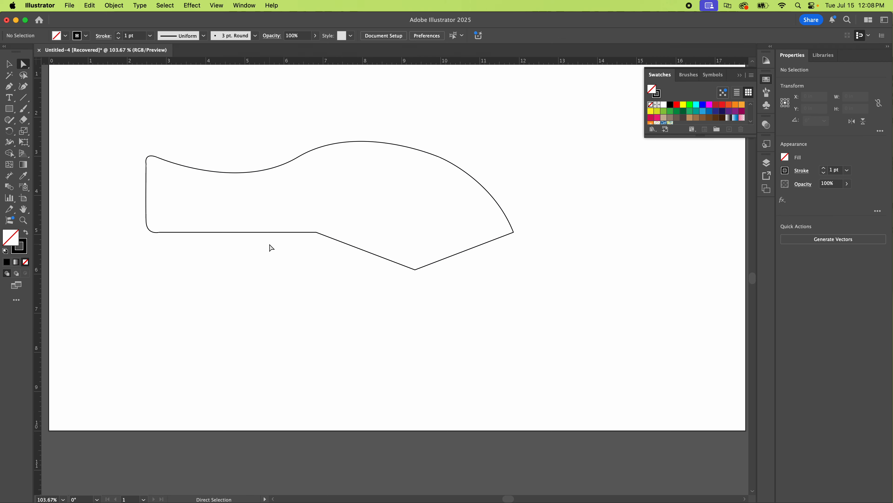
Step: Select the added anchor on the upper curve to inspect its handles
click(372, 142)
click(401, 179)
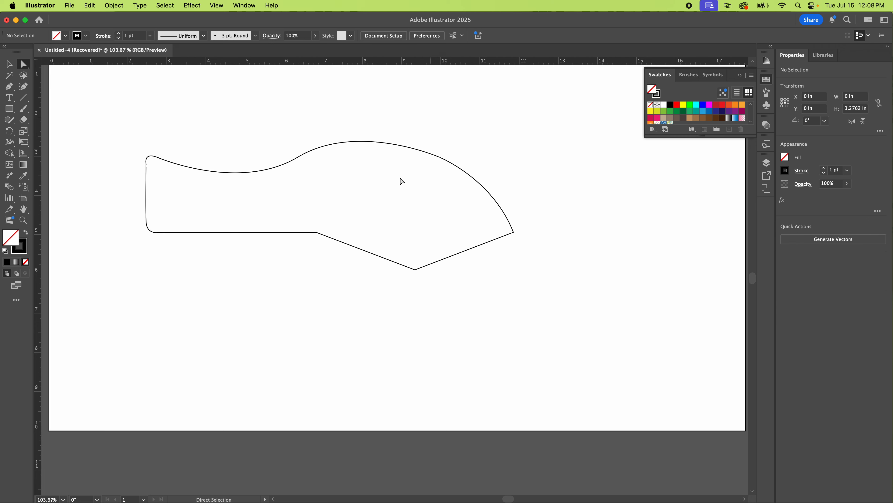
drag(327, 194, 342, 224)
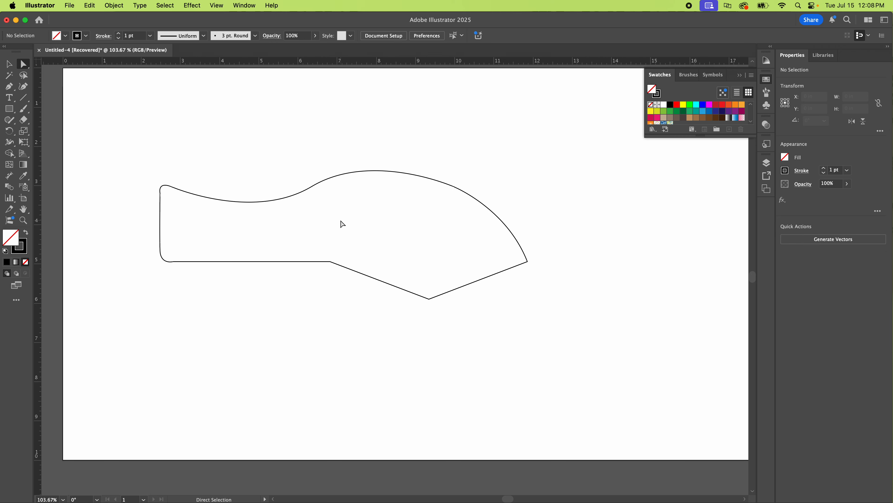
mouse_move(389, 170)
mouse_down()
mouse_move(375, 171)
mouse_move(384, 169)
mouse_up()
click(393, 173)
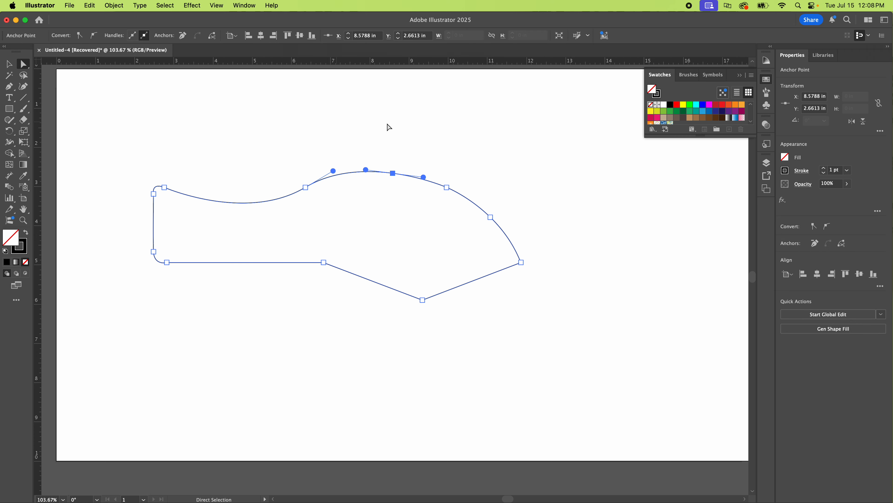
Step: Place vertical ruler guides at 14 in and 15 in and horizontal guides at 1 in and 2 in
drag(389, 127, 289, 131)
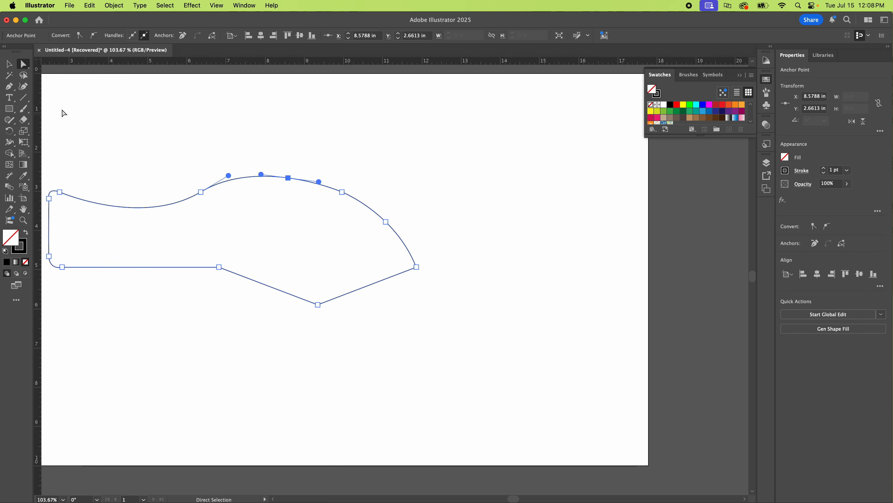
drag(38, 115, 500, 93)
drag(39, 136, 538, 97)
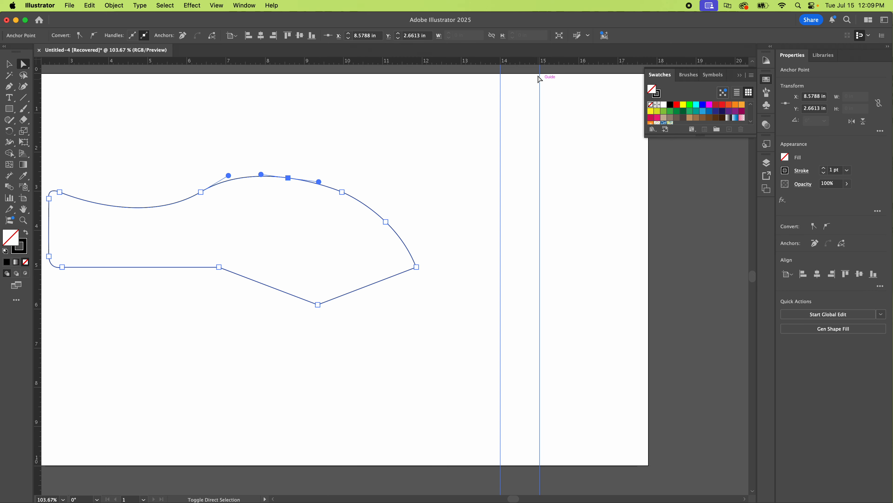
drag(539, 65, 531, 114)
drag(494, 62, 493, 152)
Step: Draw a closed 1 in square with the Pen tool through the four guide intersections
click(9, 86)
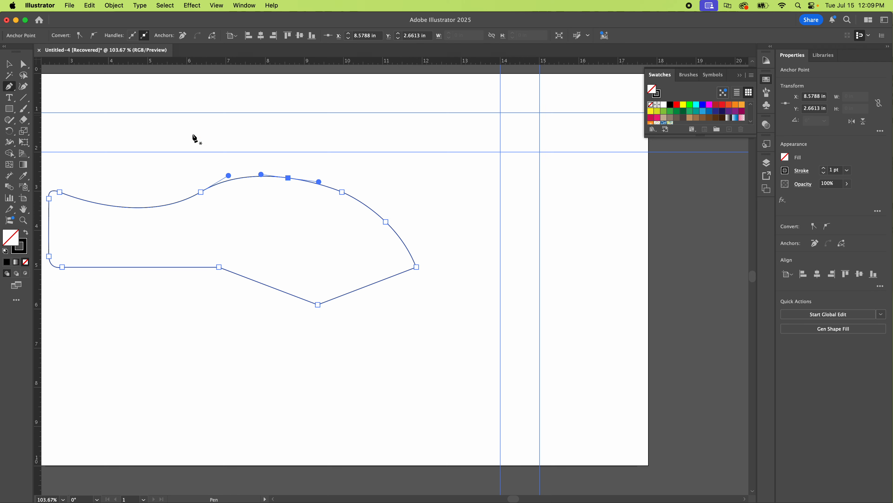
click(500, 113)
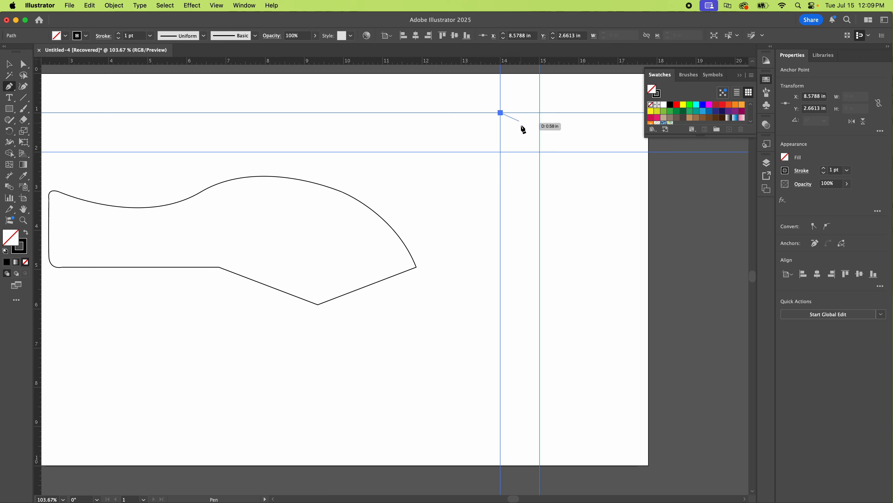
click(500, 152)
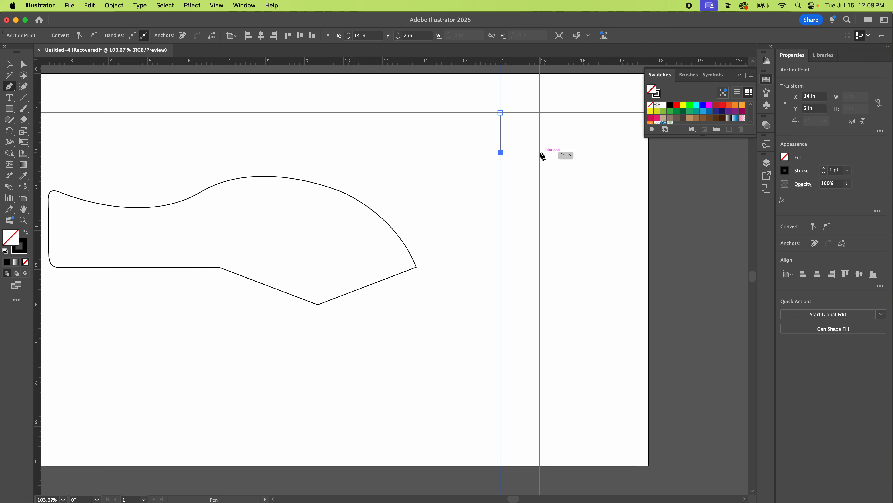
click(540, 152)
click(540, 112)
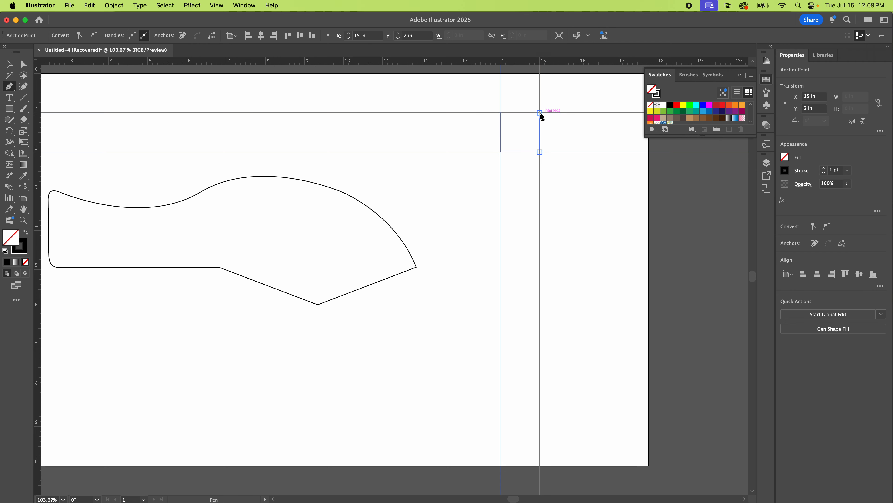
click(501, 113)
Step: Move the square off the guides, down and left, to about X 13.09 in, Y 3.26 in
key(v)
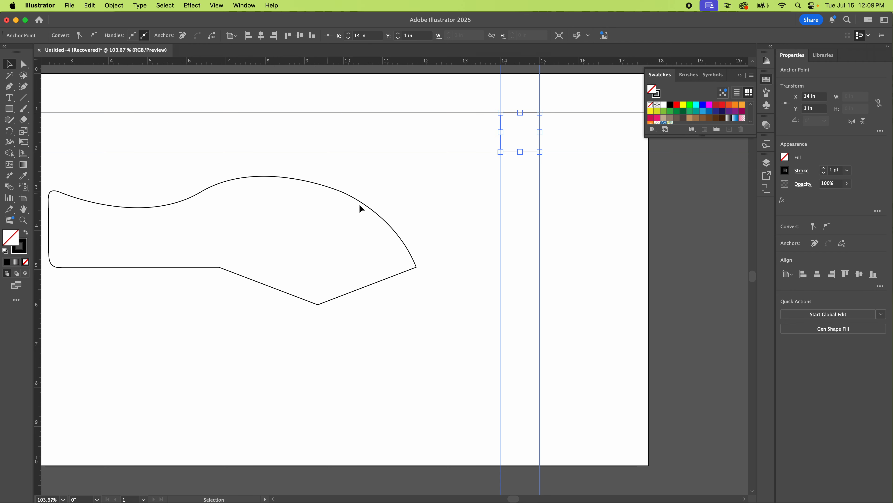
click(441, 210)
drag(503, 134, 448, 203)
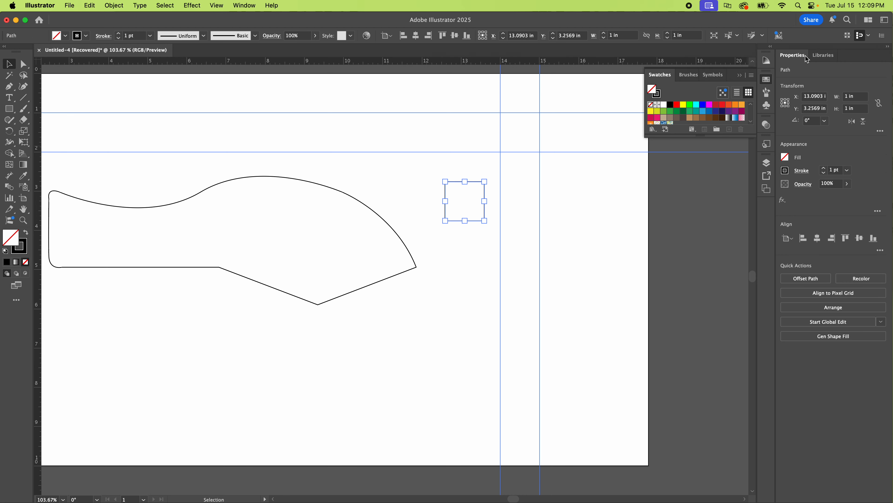
Step: Detach the Properties panel so it floats over the canvas, and deselect the square
drag(806, 58, 573, 114)
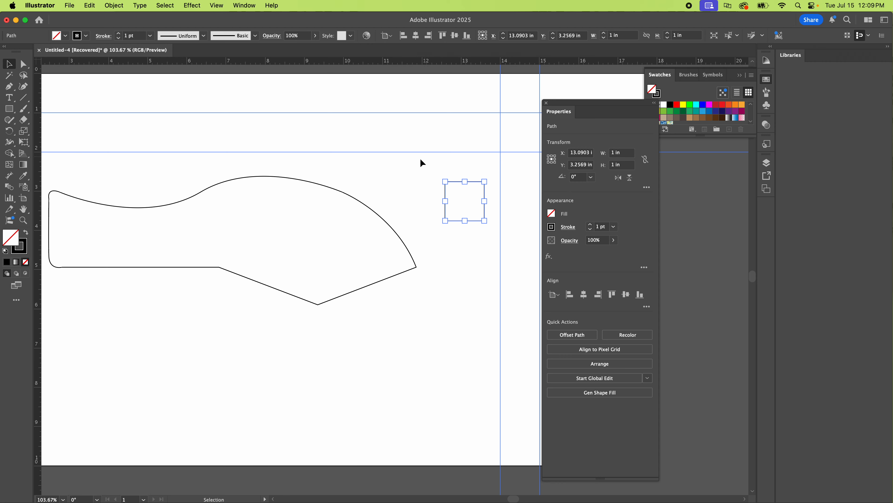
click(399, 181)
Step: Draw a Pen tool curve from X 14 in, Y 2 in to X 15 in, Y 1 in with vertical 1 in handles, and select it
scroll(421, 185, right, 5)
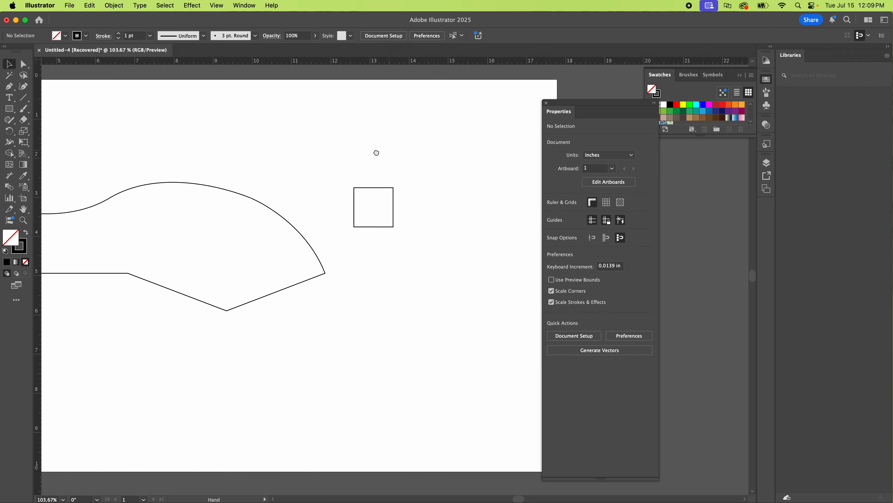
key(p)
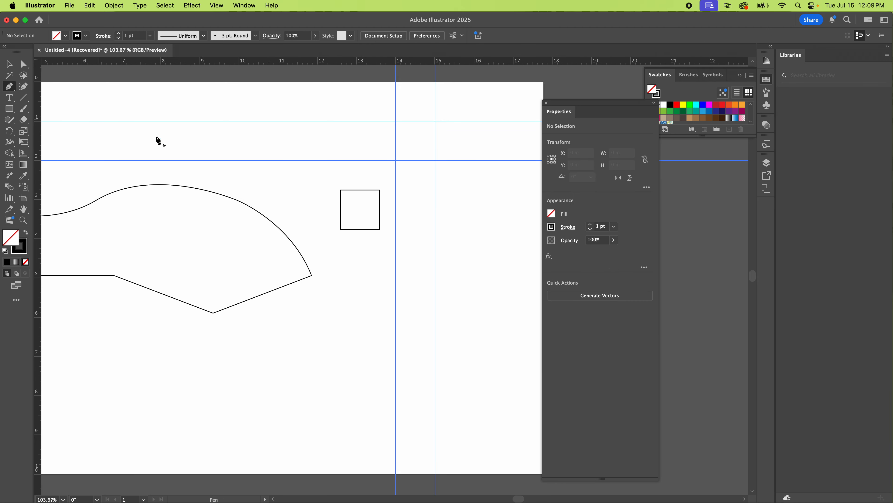
click(396, 160)
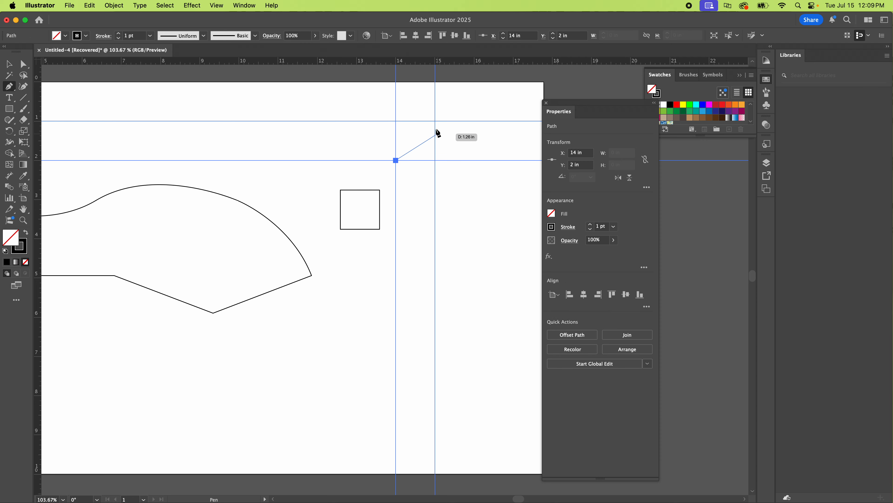
drag(435, 121, 435, 83)
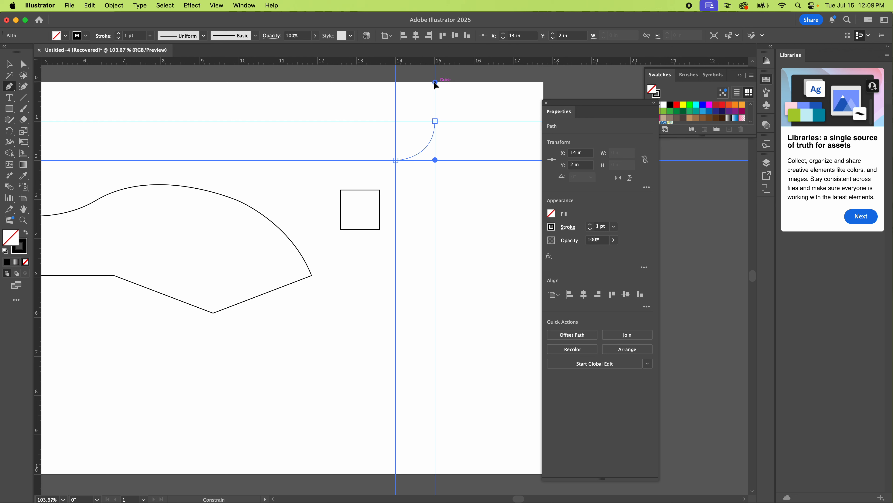
drag(435, 82, 435, 82)
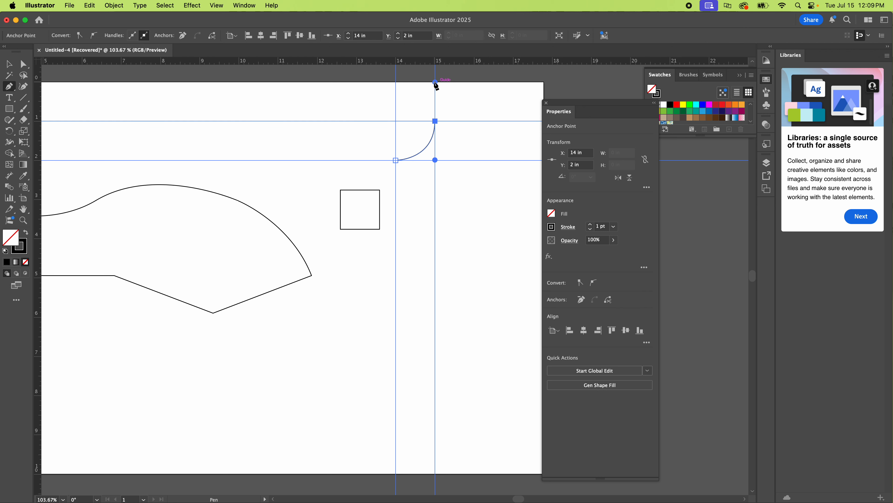
super+click(483, 105)
key(v)
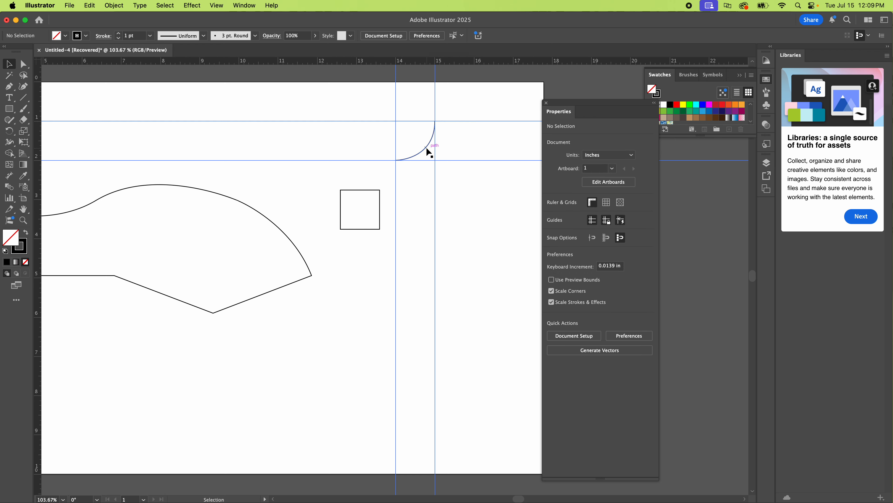
click(428, 151)
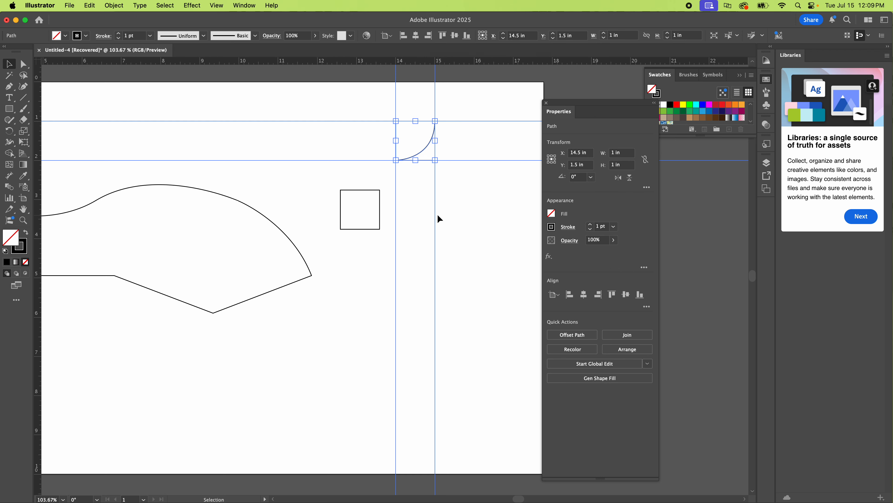
Step: Select the whole large closed curved shape
scroll(474, 241, up, 3)
scroll(474, 242, left, 5)
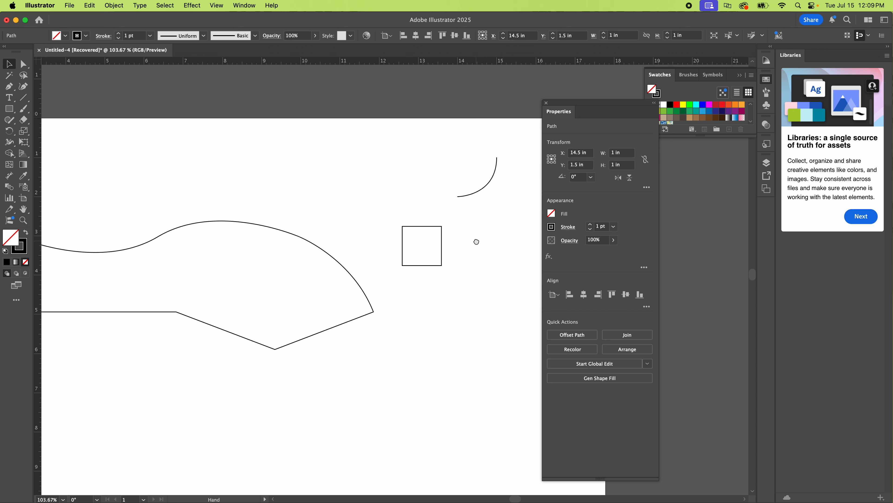
key(space)
drag(298, 259, 385, 238)
key(space)
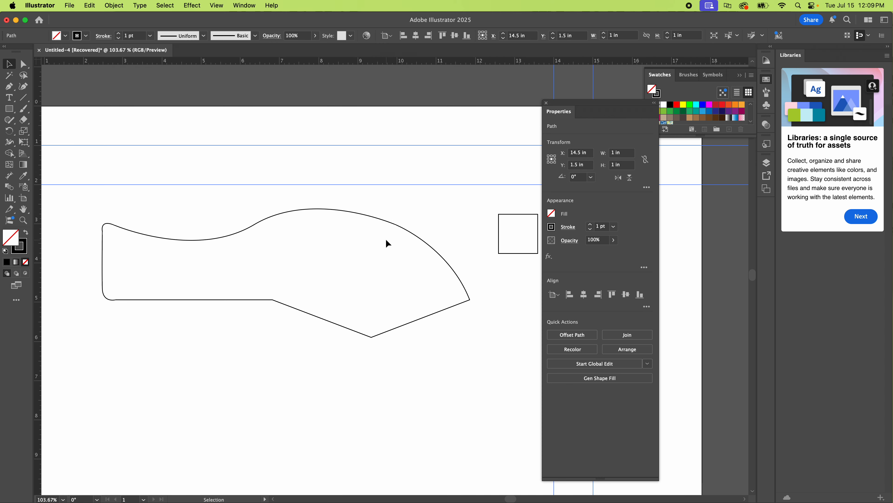
drag(176, 215, 356, 258)
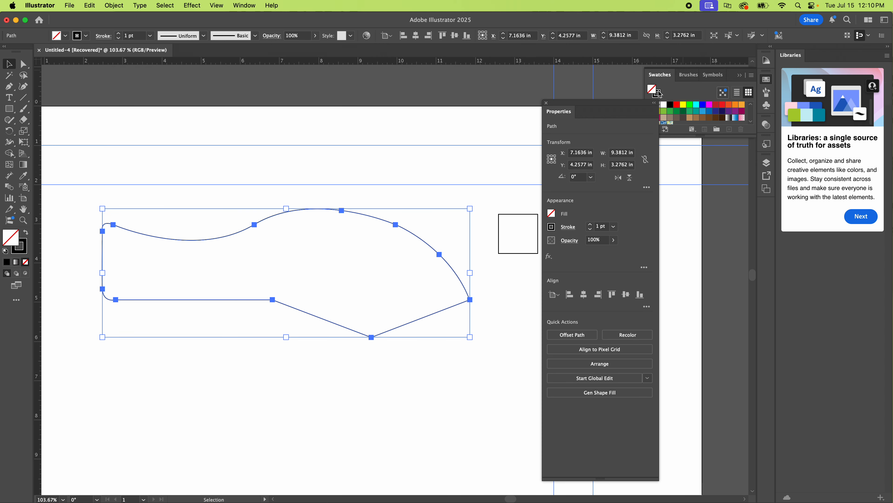